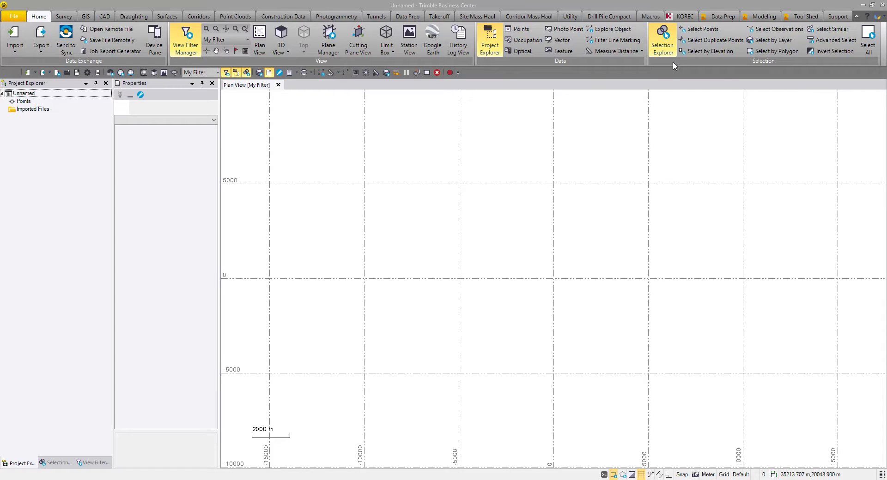
pyautogui.click(648, 18)
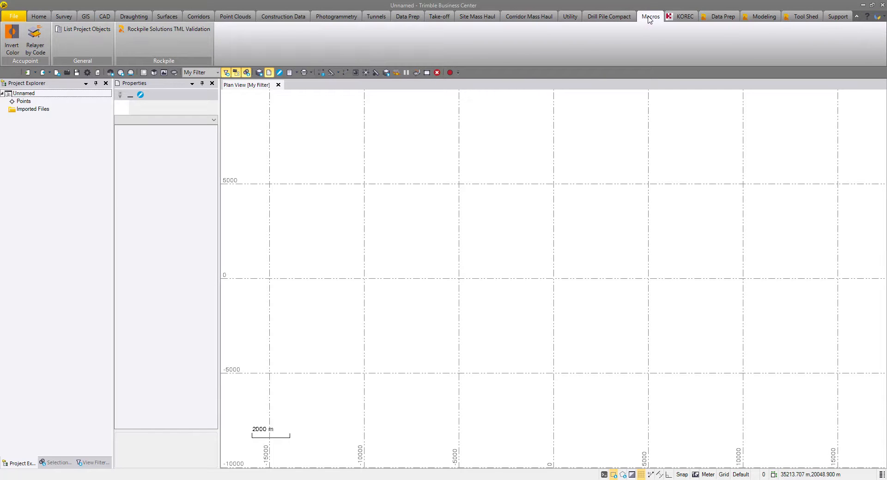
pyautogui.click(676, 18)
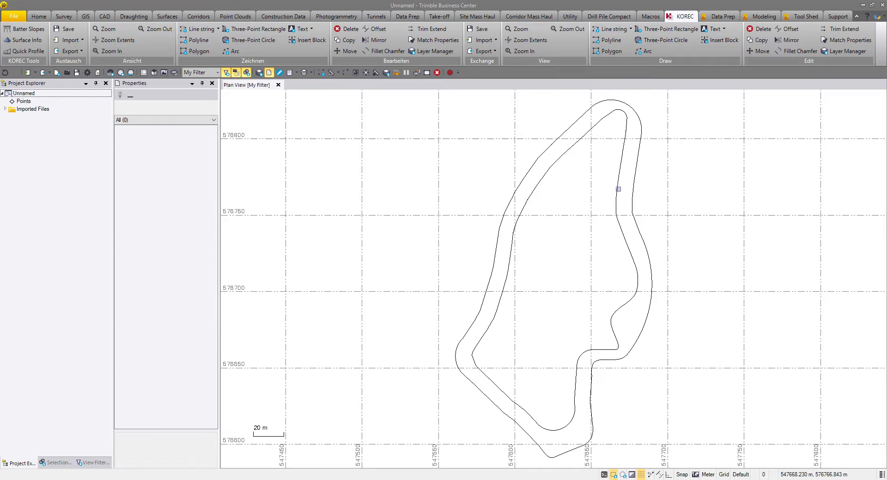
pyautogui.scroll(-2, 622, 233)
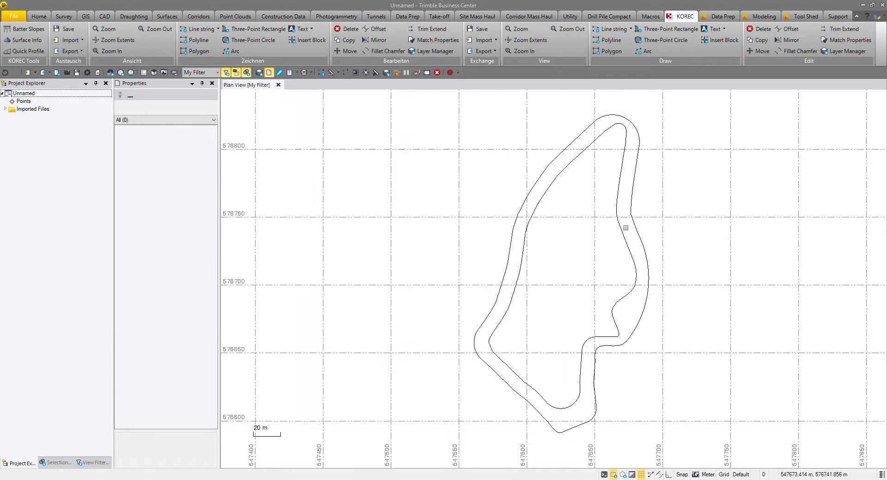
pyautogui.moveTo(623, 236); pyautogui.dragTo(583, 238, button='middle')
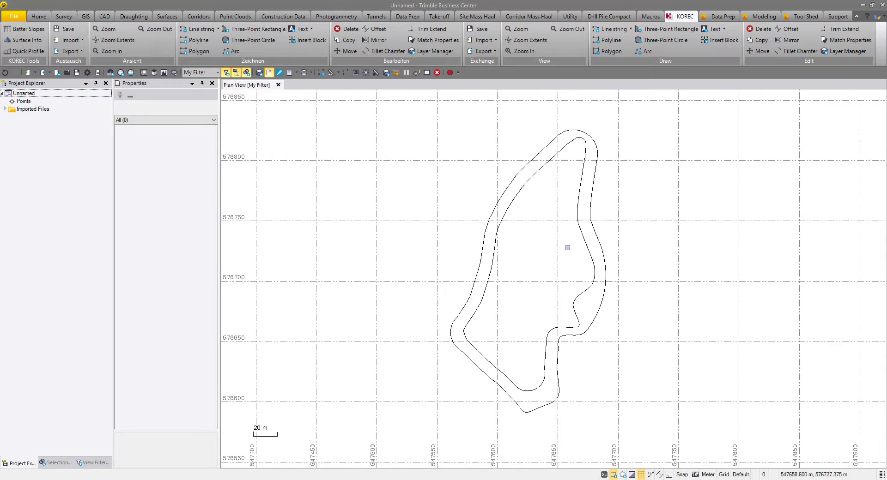
# Create a surface named Quarry, classified as Original, using both quarry polylines as its members
pyautogui.click(167, 17)
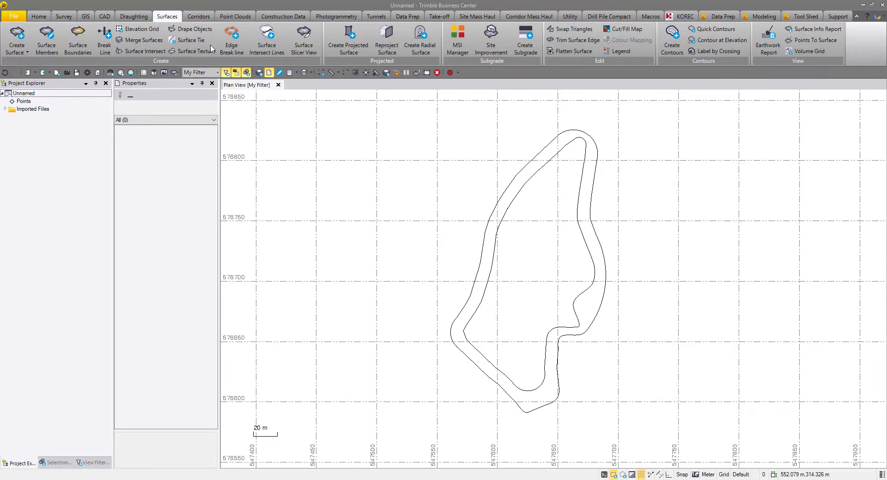
pyautogui.click(17, 38)
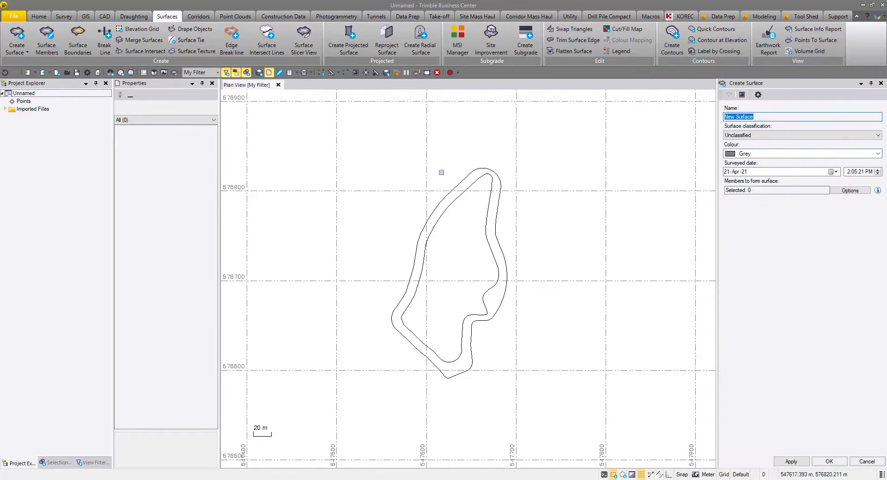
pyautogui.write('Quarry')
pyautogui.click(730, 136)
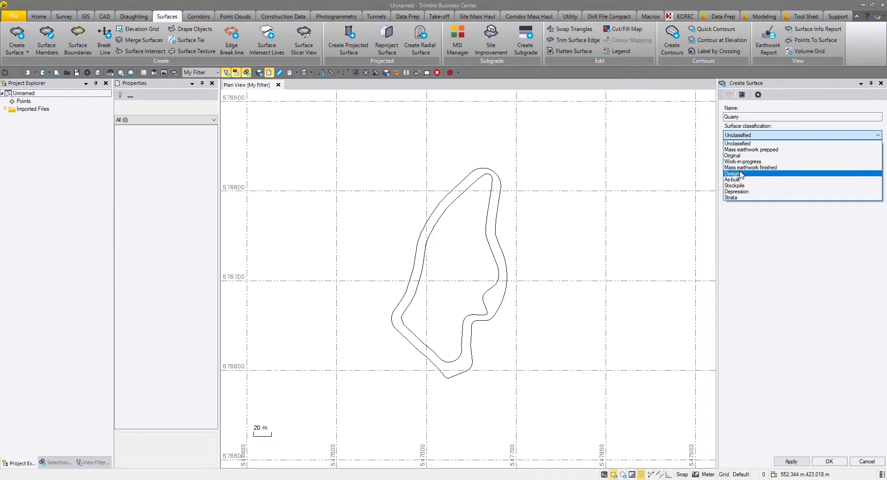
pyautogui.click(741, 156)
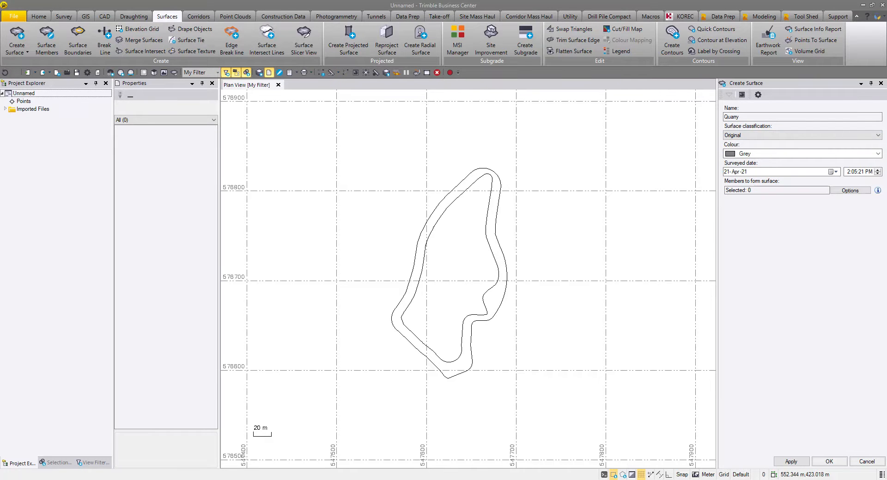
pyautogui.click(768, 191)
pyautogui.hotkey('ctrl', 'a')
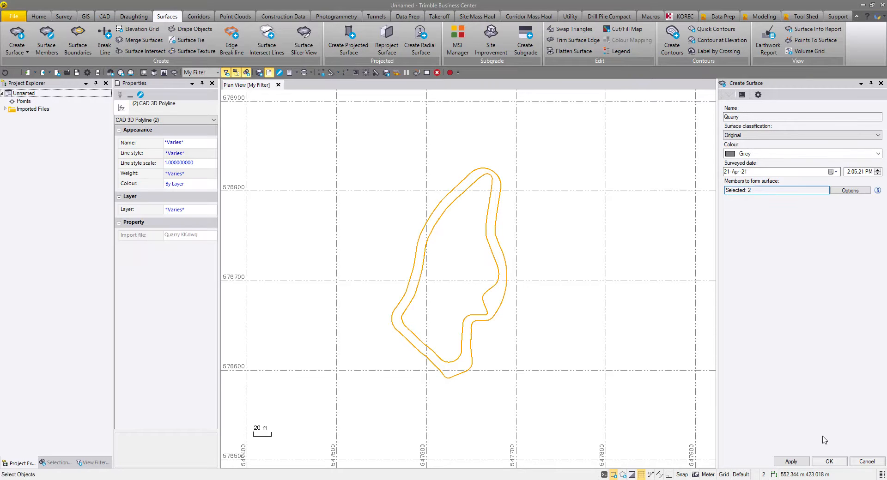
pyautogui.click(829, 461)
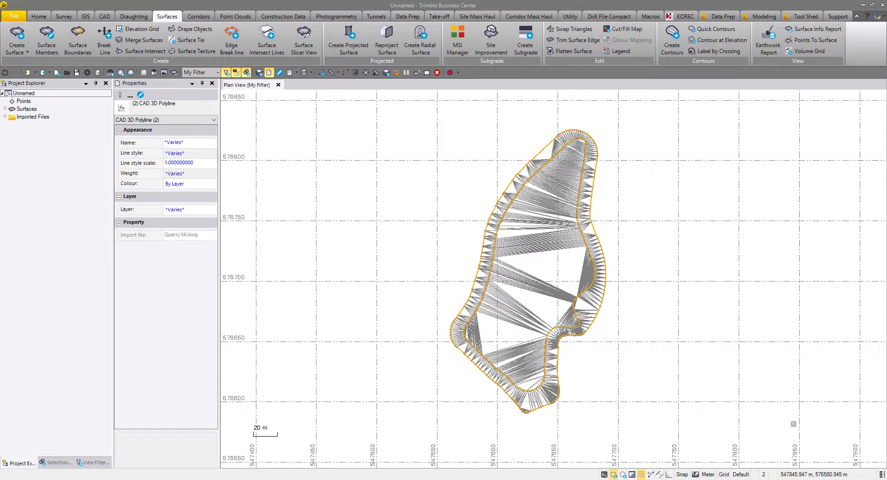
# Start a batter slope hatch with the outer quarry polyline as top of bank and the inner polyline as bottom of bank
pyautogui.click(685, 16)
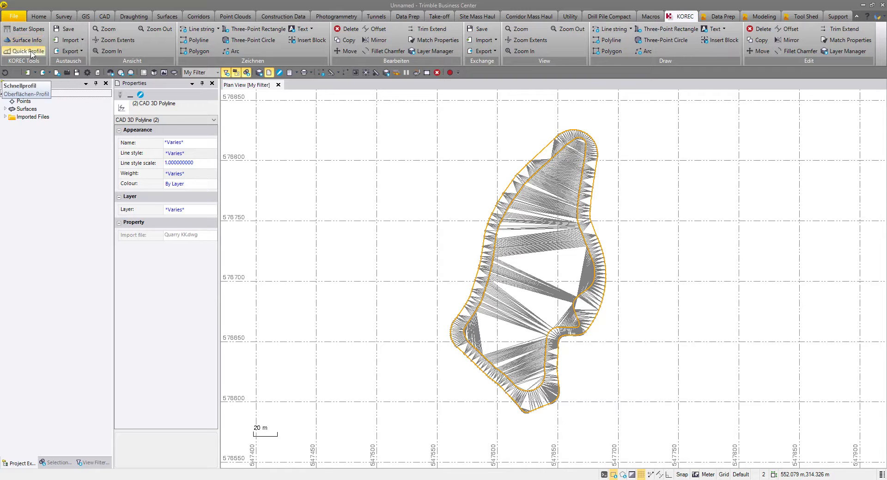
pyautogui.click(27, 29)
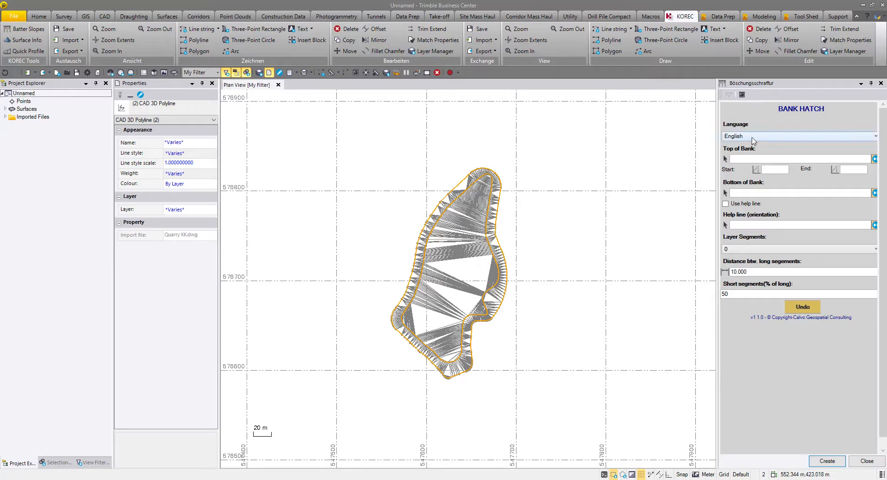
pyautogui.click(747, 159)
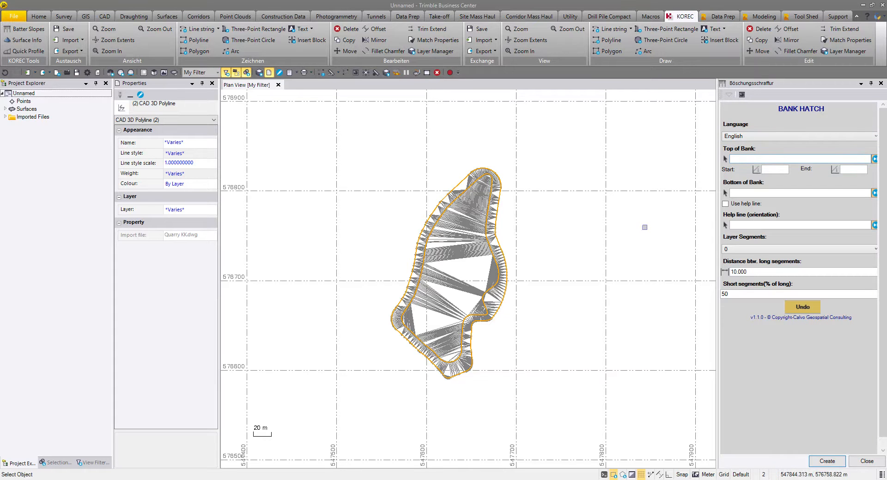
pyautogui.scroll(5, 503, 246)
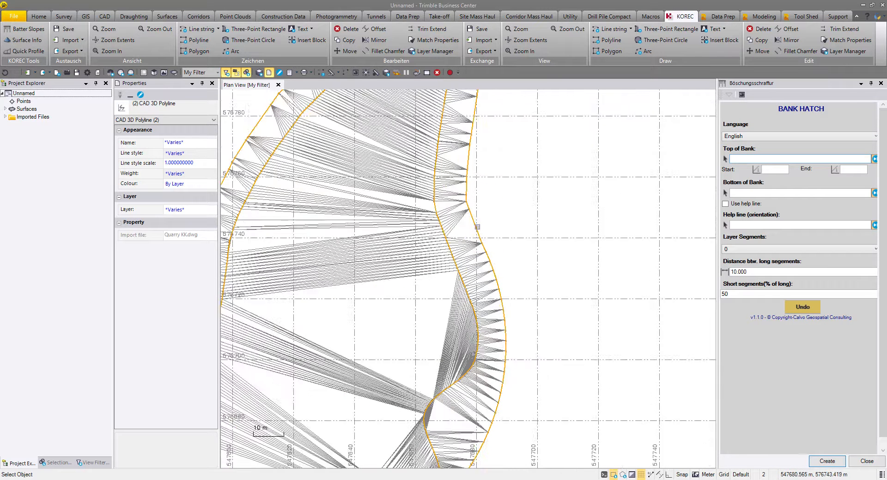
pyautogui.click(477, 228)
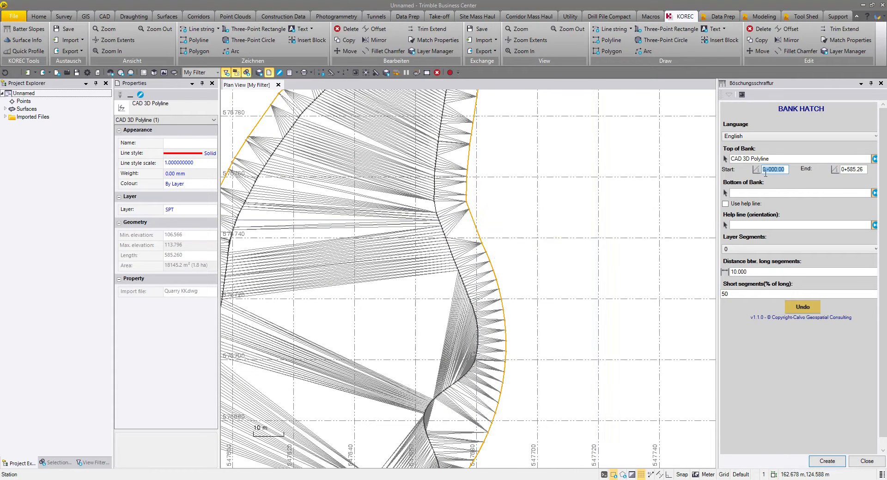
pyautogui.click(757, 193)
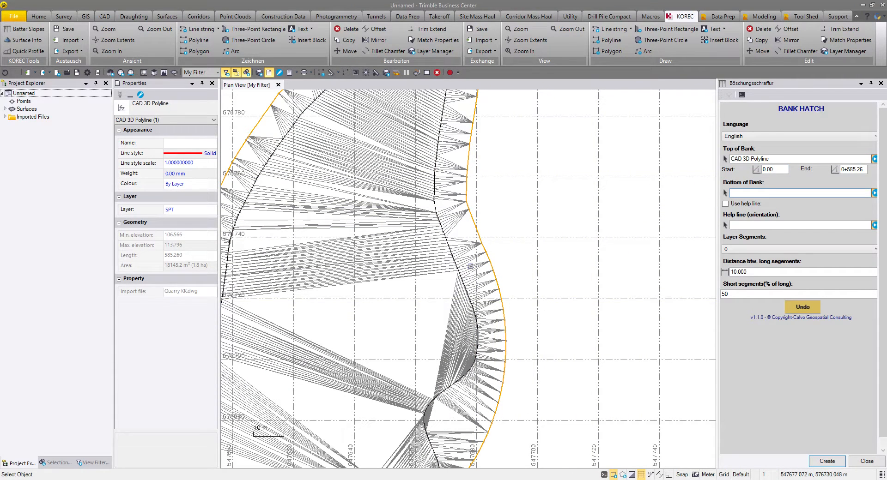
pyautogui.scroll(2, 462, 275)
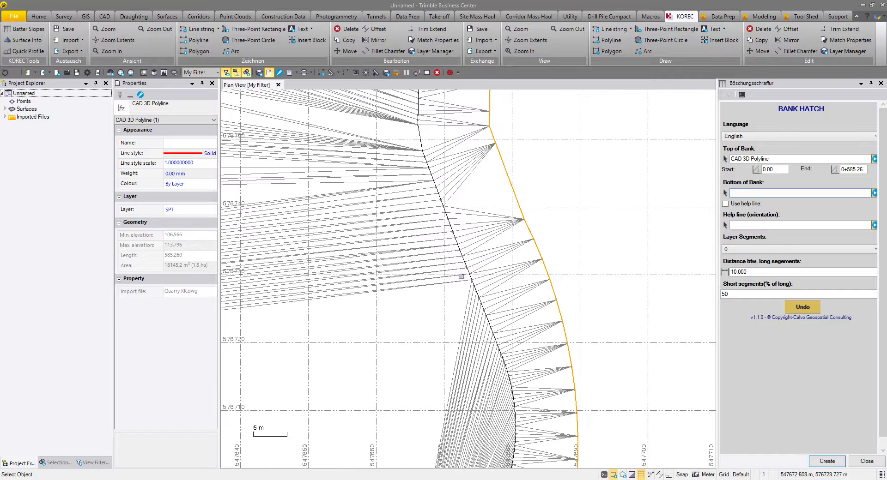
pyautogui.click(467, 265)
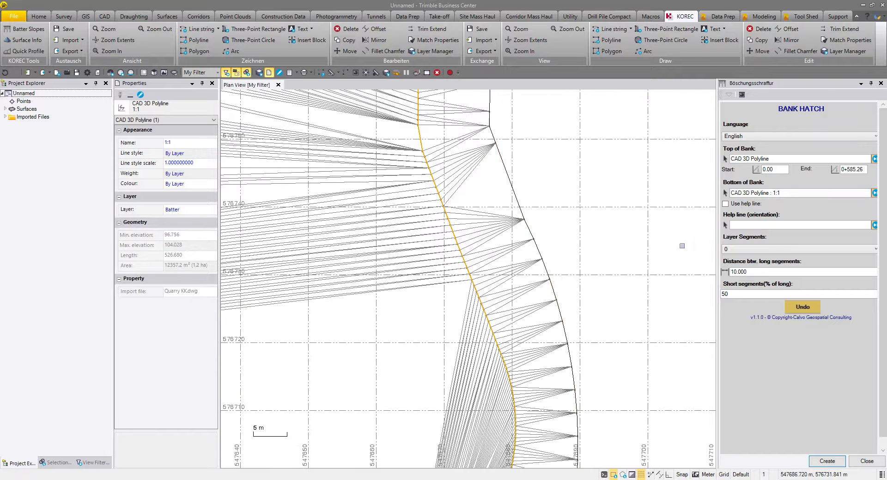
# Create a new layer named Batter Slopes and assign it to the bank hatch segments
pyautogui.click(734, 250)
pyautogui.click(735, 250)
pyautogui.click(735, 250)
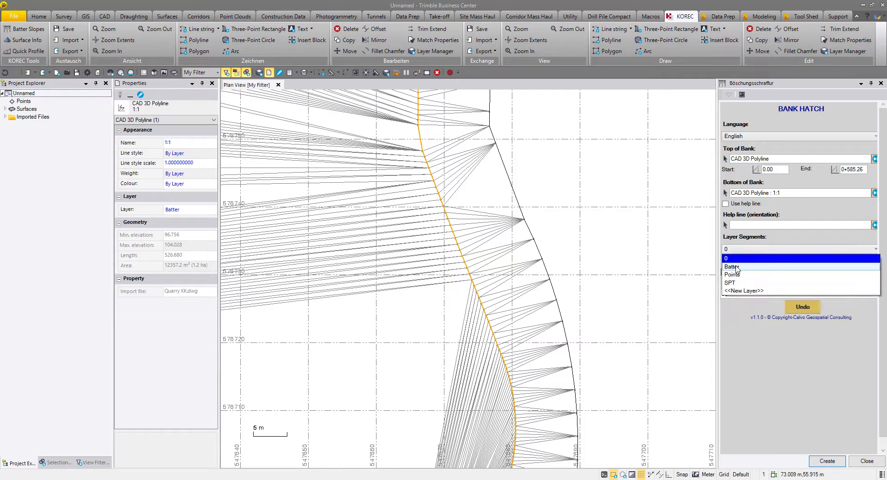
pyautogui.click(736, 267)
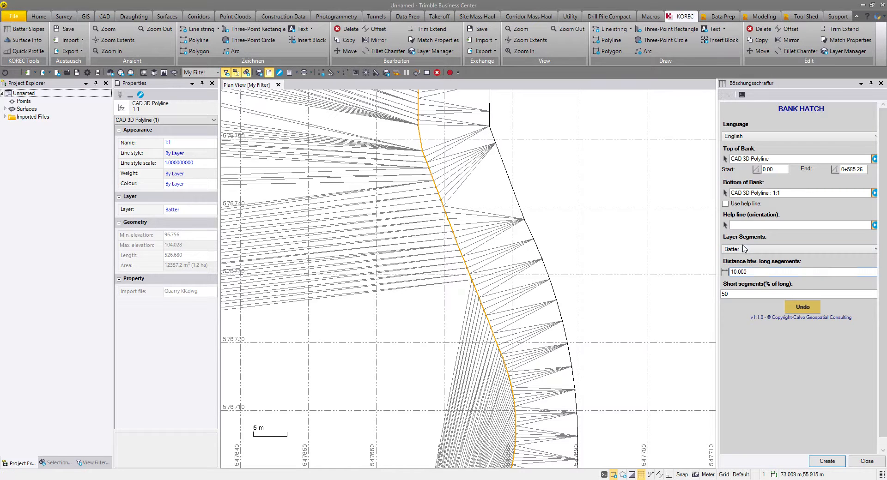
pyautogui.click(744, 252)
pyautogui.click(743, 290)
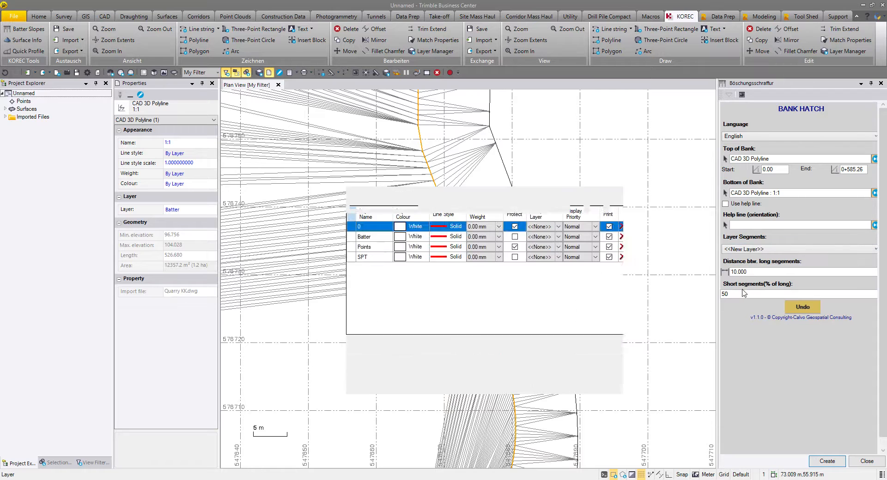
pyautogui.write('Batt')
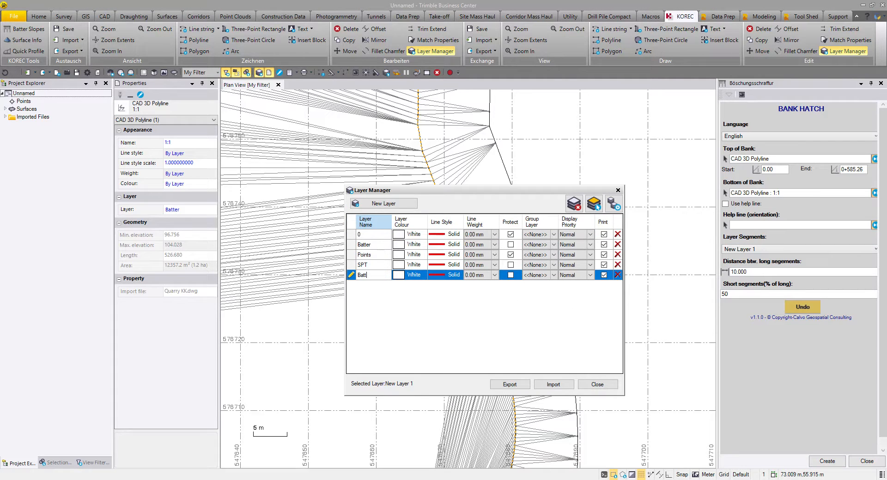
pyautogui.write('er Sl')
pyautogui.click(607, 384)
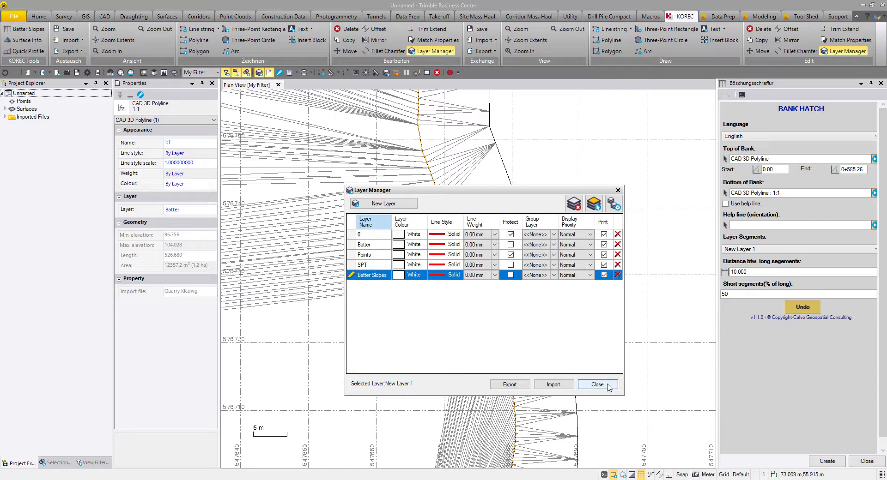
pyautogui.click(597, 385)
# Set the distance between long segments to 20 and create the bank hatch with short segments at 50%
pyautogui.click(756, 272)
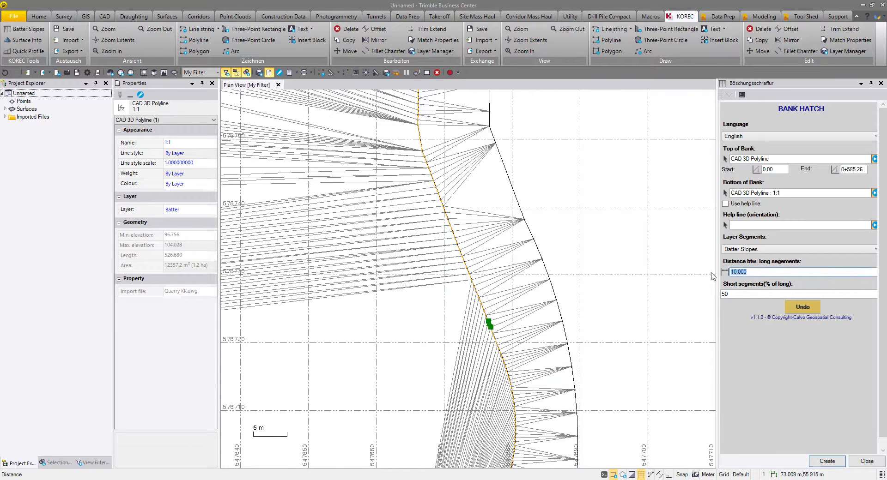
pyautogui.write('20')
pyautogui.click(753, 298)
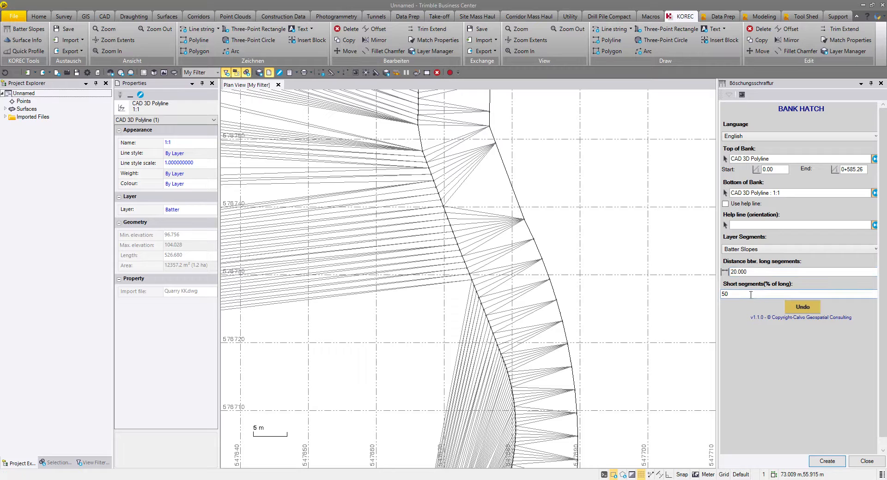
pyautogui.click(825, 461)
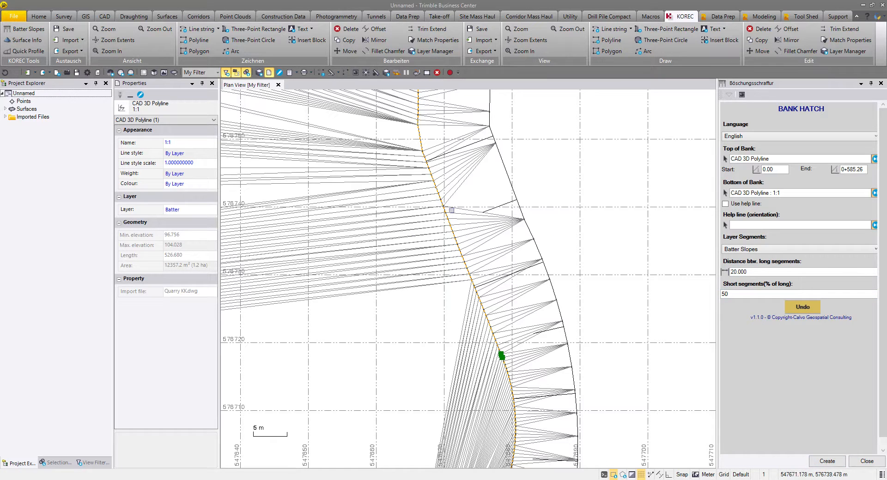
# Hide the surfaces in the view filter, then close the bank hatch command and clear the selection
pyautogui.click(99, 463)
pyautogui.scroll(-5, 19, 305)
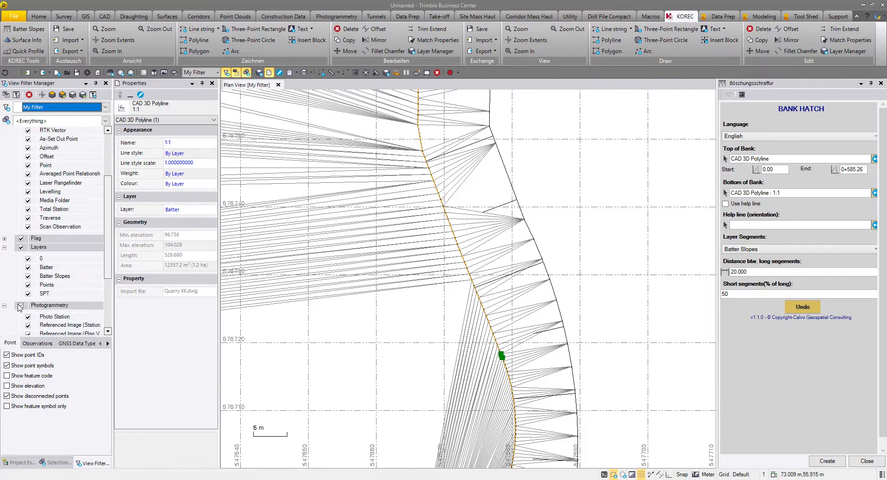
pyautogui.click(21, 329)
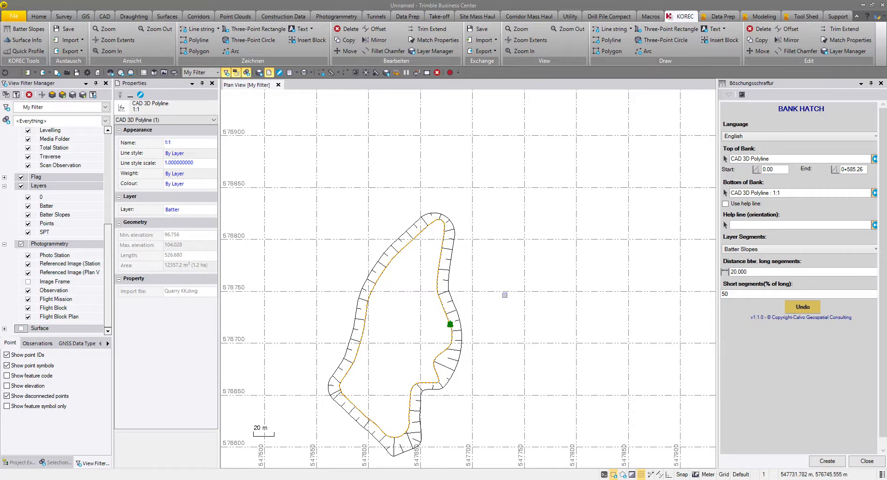
pyautogui.click(866, 461)
pyautogui.click(380, 223)
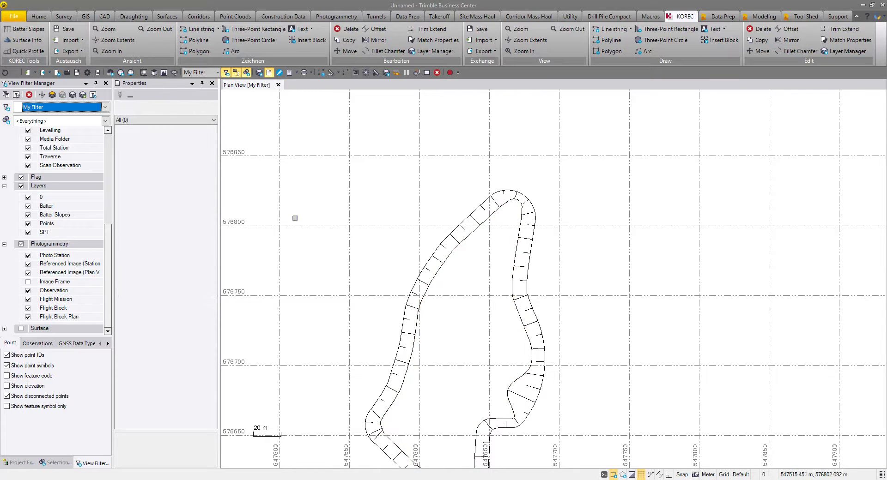
# Start a Quick Profile titled Profile along the inner quarry polyline, with its insertion point just east of the quarry at about 547702, 576772
pyautogui.click(25, 51)
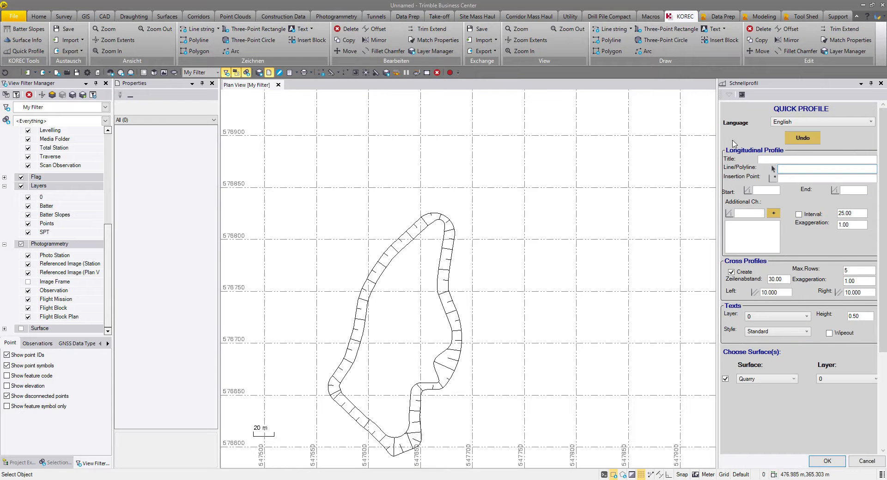
pyautogui.click(768, 159)
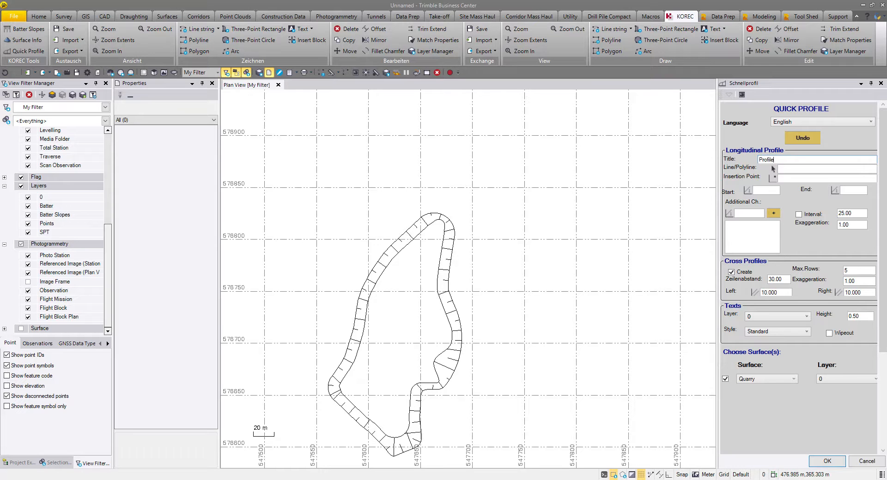
pyautogui.click(796, 169)
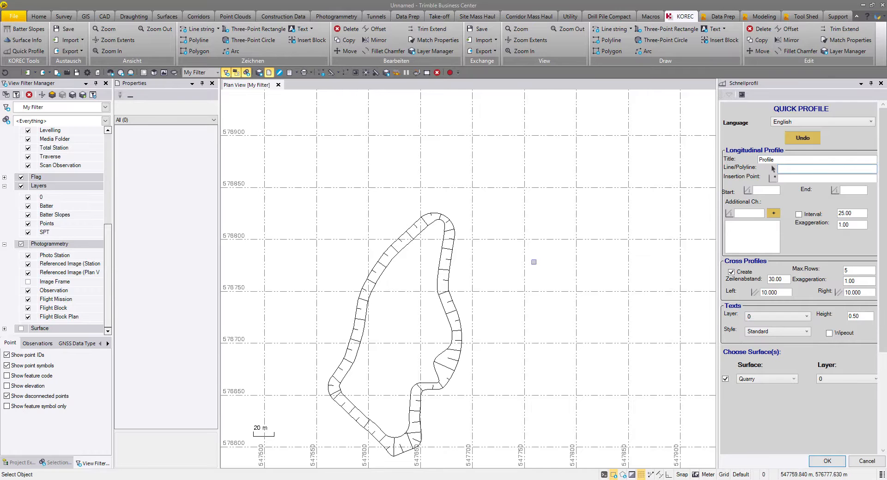
pyautogui.scroll(3, 437, 305)
pyautogui.click(437, 308)
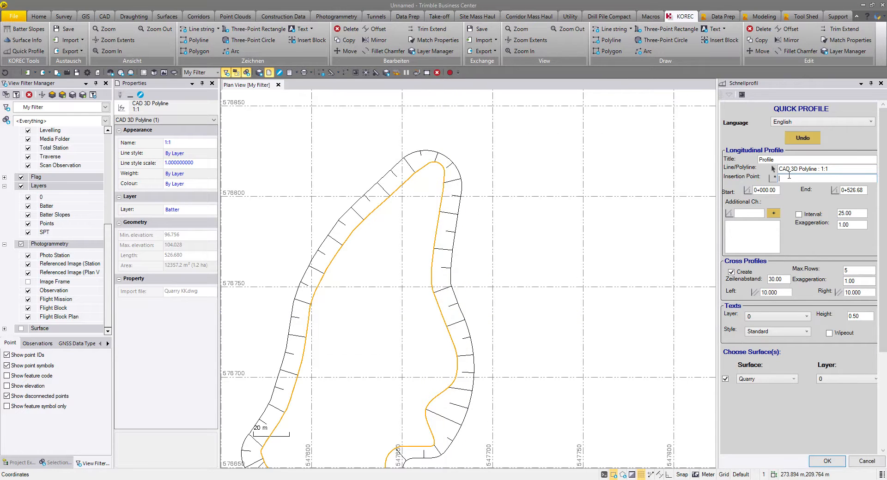
pyautogui.click(780, 180)
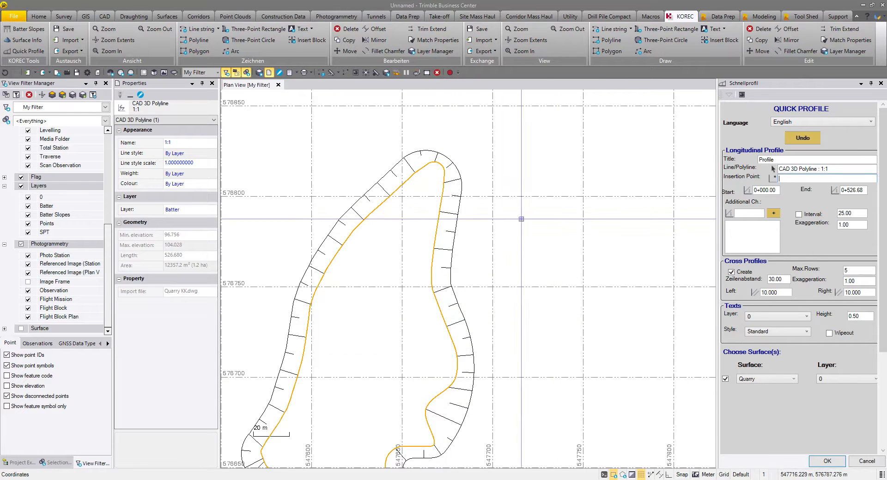
pyautogui.click(496, 247)
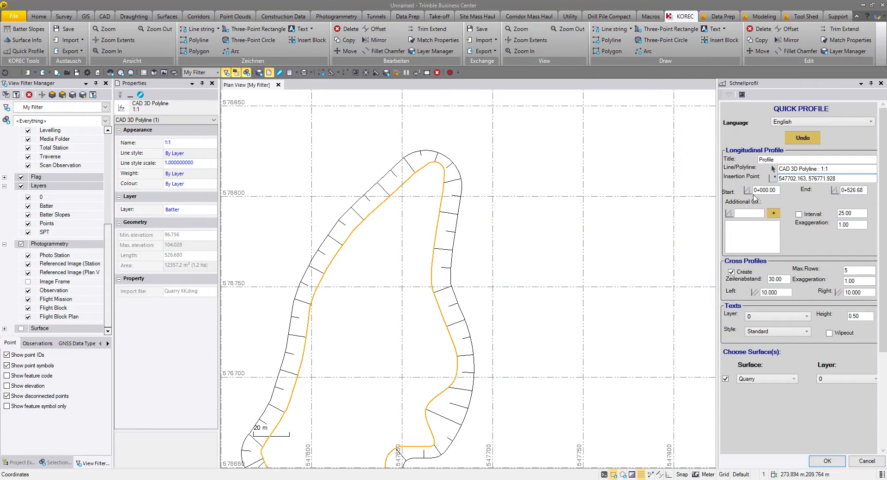
# Start the profile at station 0.00, enable stations at a 25.00 interval, and set the cross-profile row spacing to 20.00
pyautogui.click(774, 190)
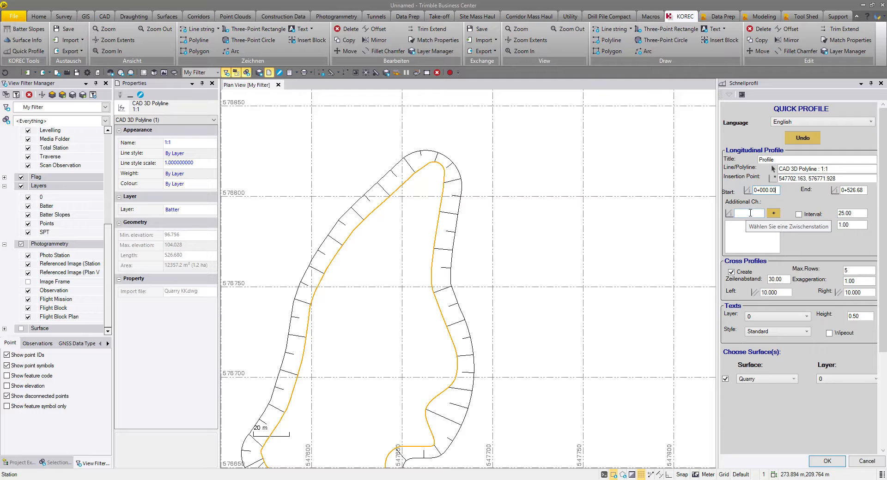
pyautogui.click(799, 214)
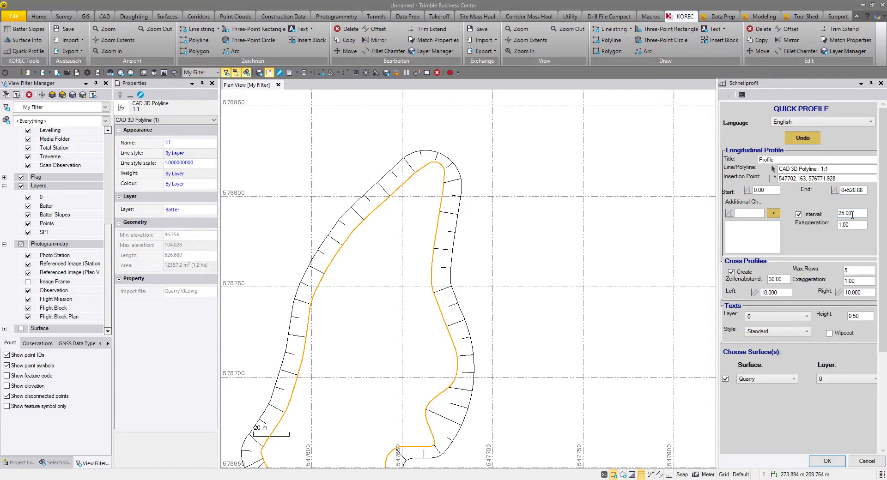
pyautogui.scroll(-2, 791, 254)
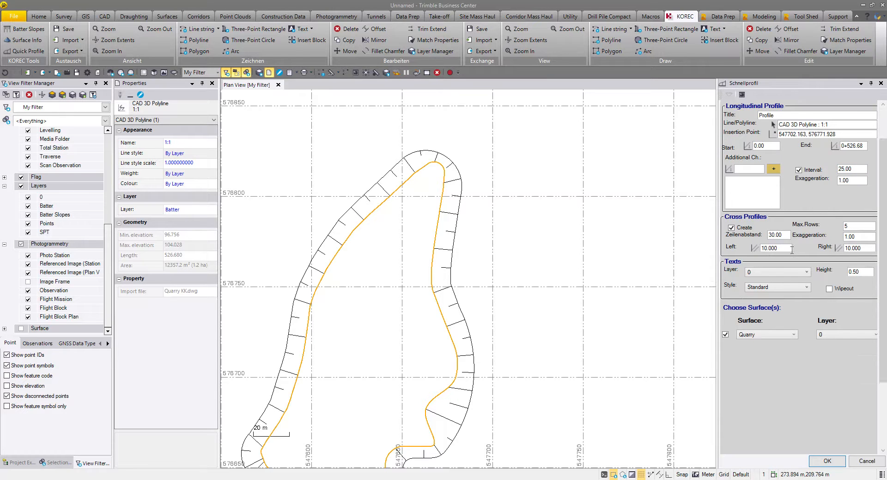
pyautogui.scroll(-2, 656, 226)
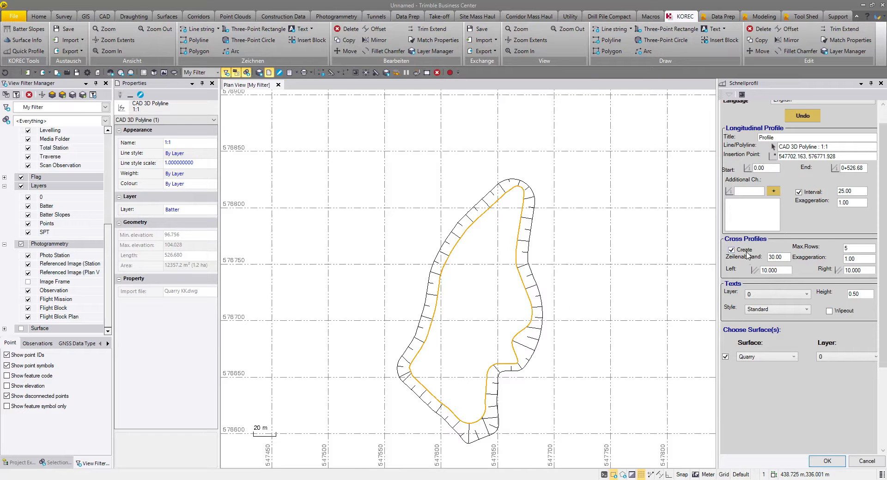
pyautogui.click(857, 249)
pyautogui.scroll(-3, 784, 260)
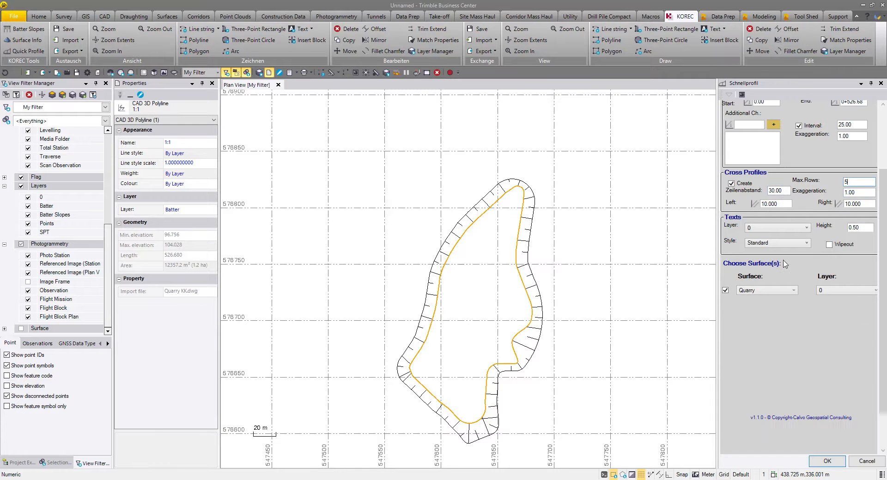
pyautogui.doubleClick(776, 190)
# Put the profile texts on the Batter Slopes layer with style Standard-txt and height 0.20
pyautogui.click(763, 229)
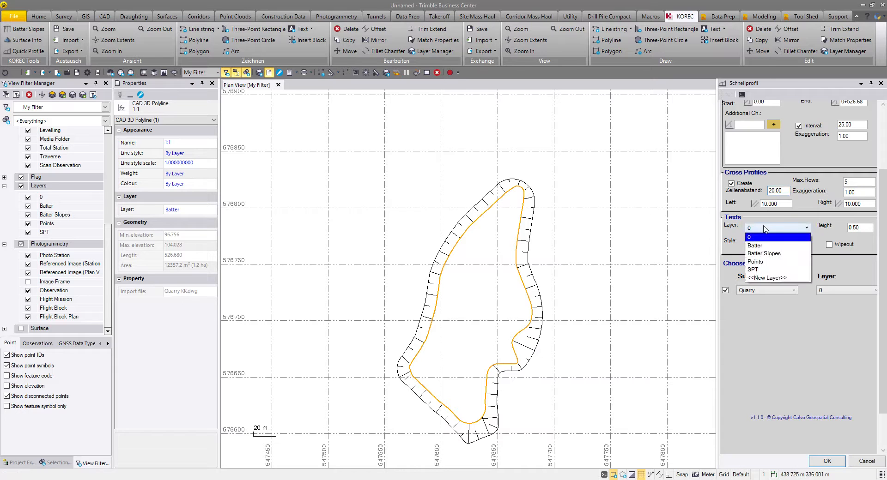
pyautogui.click(766, 254)
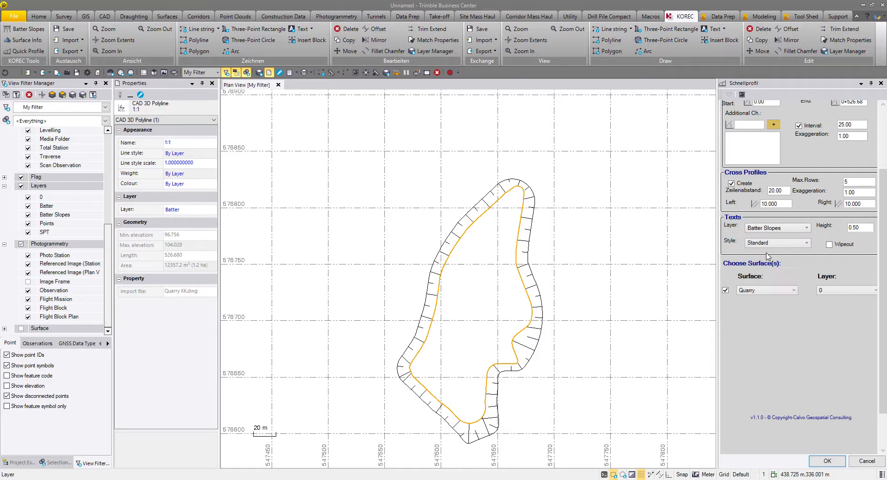
pyautogui.click(795, 243)
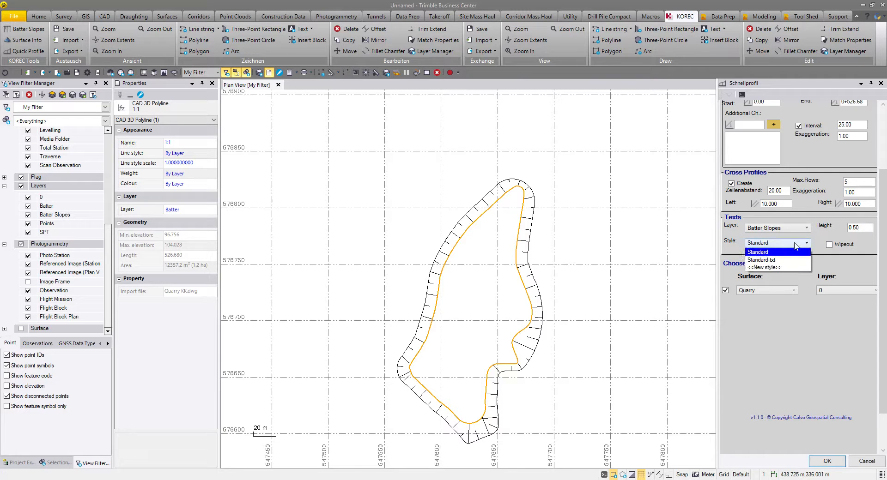
pyautogui.click(781, 259)
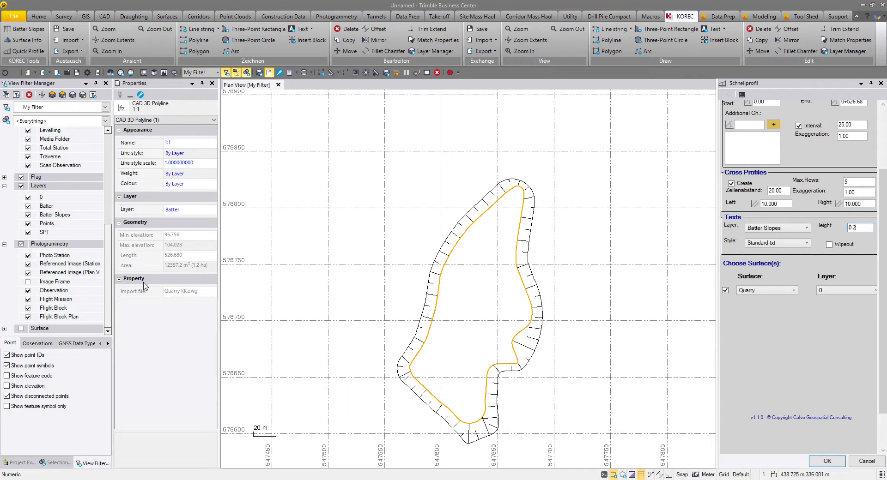
# Create a new layer named Table Profile for the Quarry surface profile and generate the longitudinal and cross profiles
pyautogui.click(831, 290)
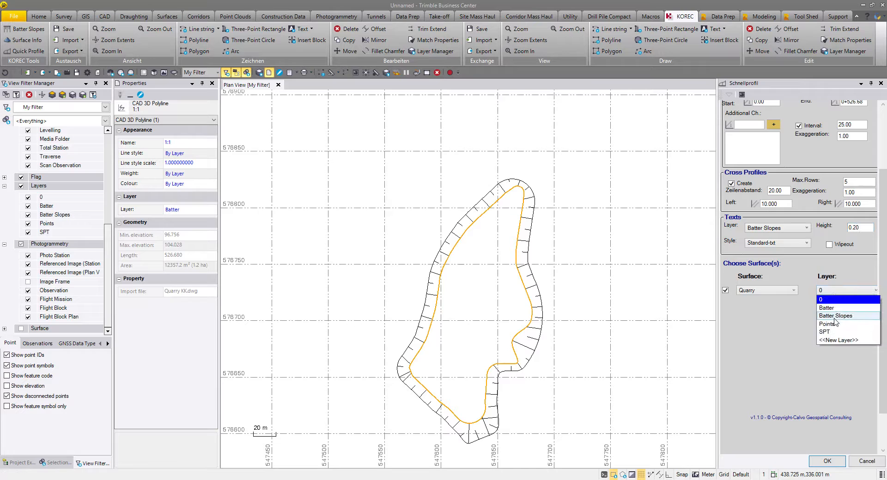
pyautogui.click(838, 339)
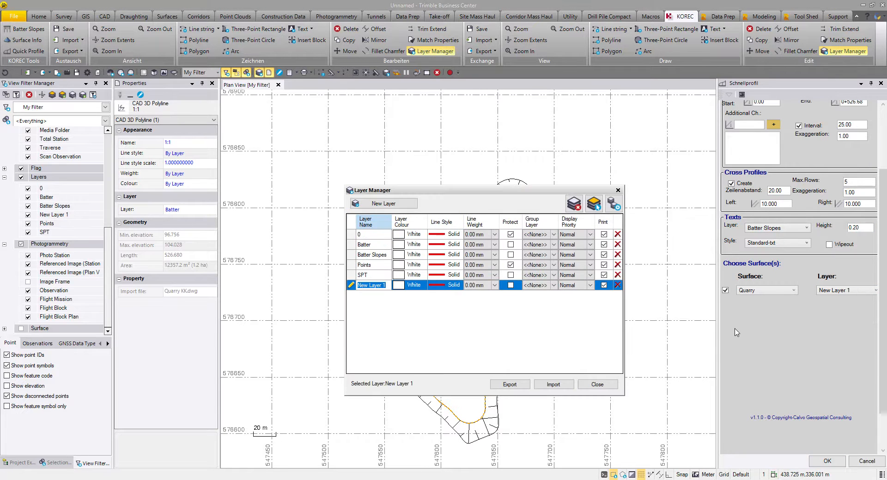
pyautogui.write('Tab')
pyautogui.click(612, 388)
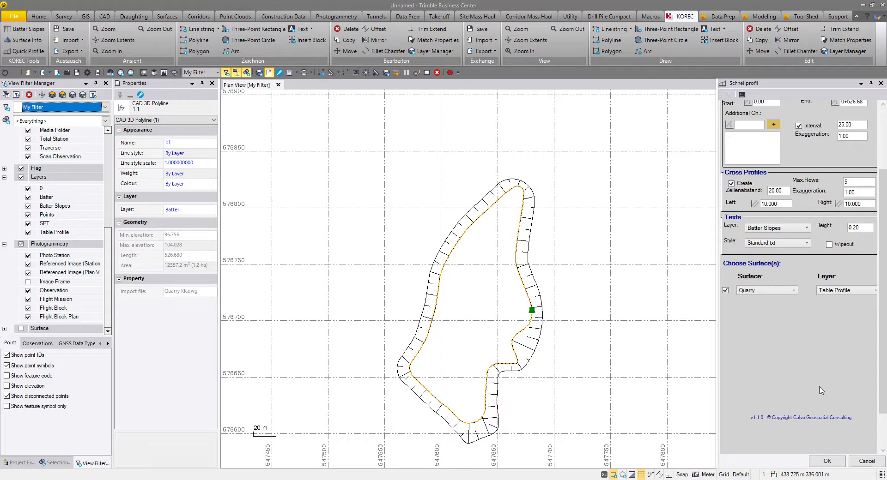
pyautogui.click(827, 461)
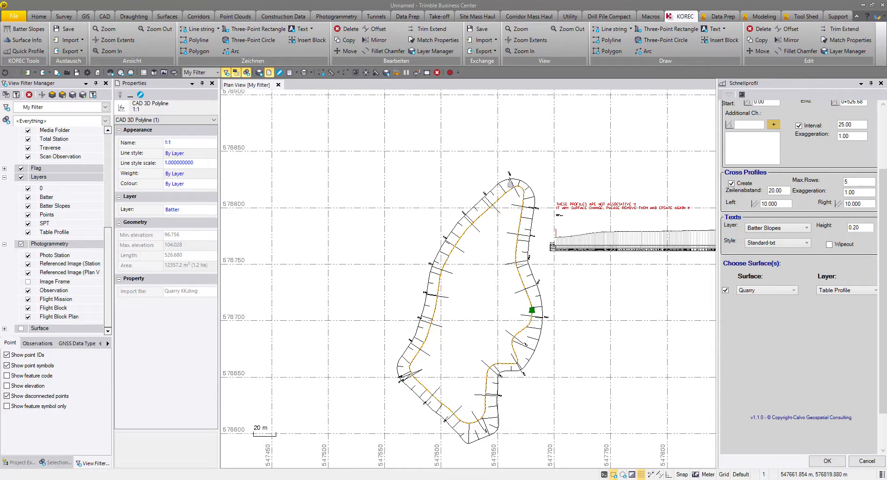
# Examine the longitudinal profile beside the quarry, including its elevation and distance-to-axis table, along its full length
pyautogui.scroll(-8, 541, 301)
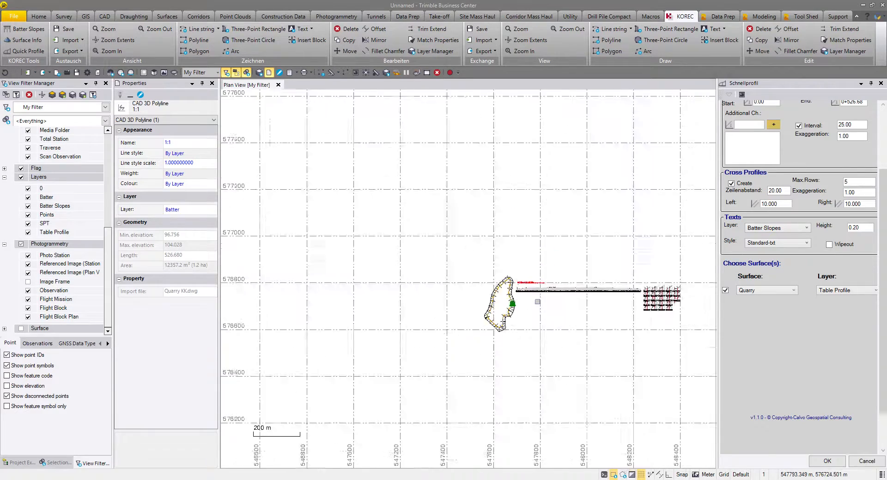
pyautogui.scroll(10, 498, 288)
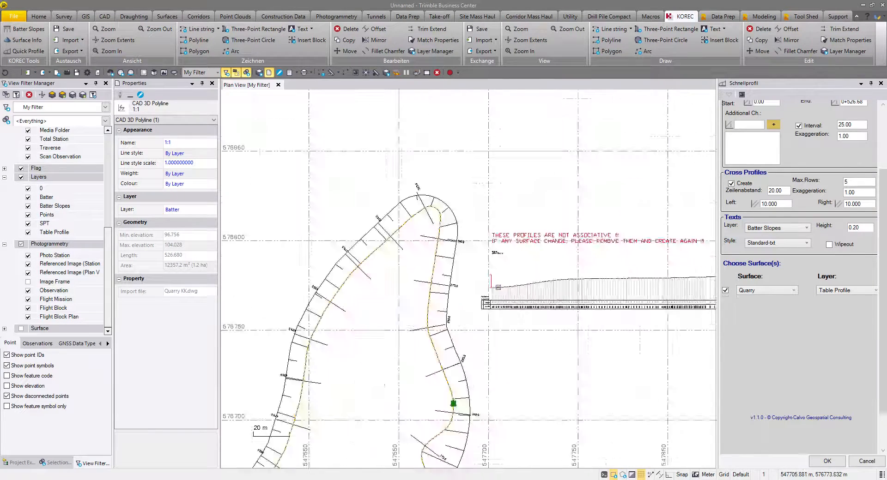
pyautogui.scroll(8, 481, 312)
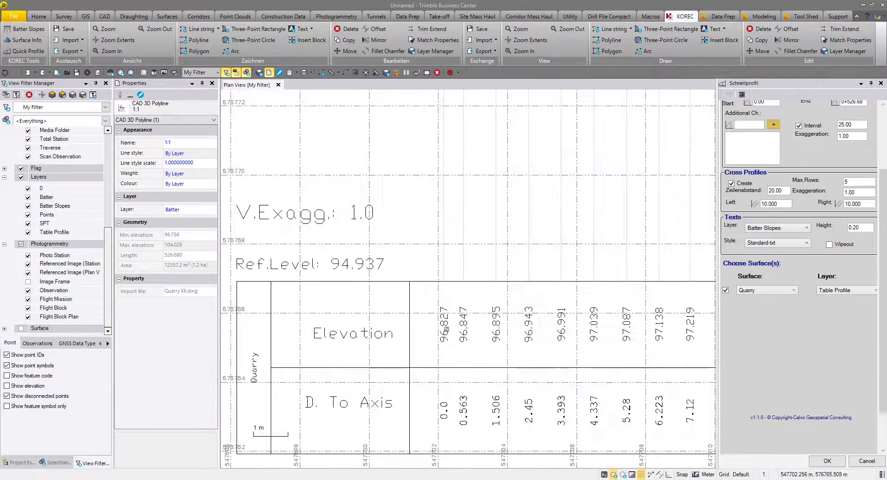
pyautogui.scroll(-2, 448, 279)
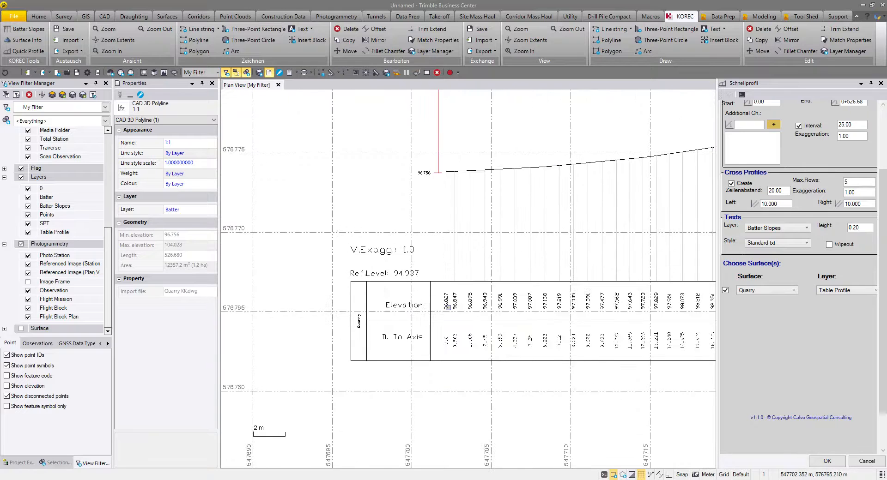
pyautogui.scroll(-7, 402, 279)
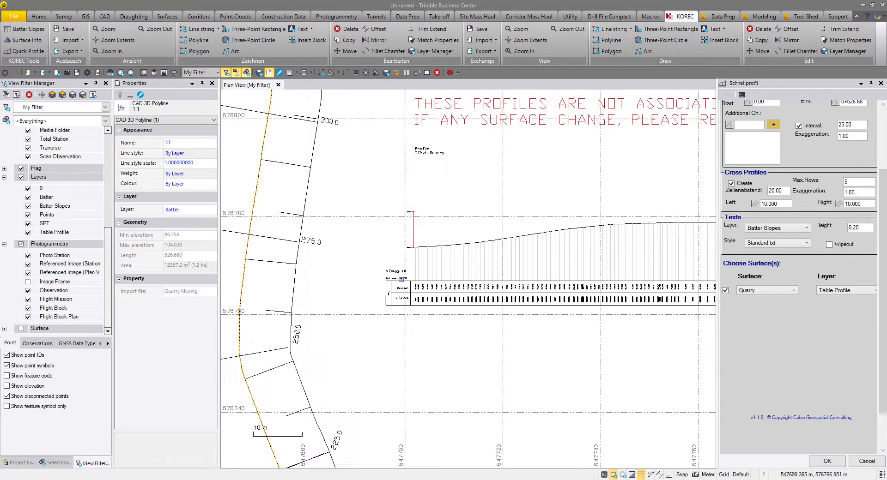
pyautogui.moveTo(392, 276); pyautogui.dragTo(385, 277, button='middle')
pyautogui.moveTo(623, 277); pyautogui.dragTo(139, 289, button='middle')
pyautogui.moveTo(583, 289); pyautogui.dragTo(198, 292, button='middle')
# Inspect the cross-profile diagrams with their tables and the matching station marks along the quarry polyline
pyautogui.scroll(-2, 455, 295)
pyautogui.moveTo(610, 323); pyautogui.dragTo(482, 313, button='middle')
pyautogui.scroll(7, 429, 289)
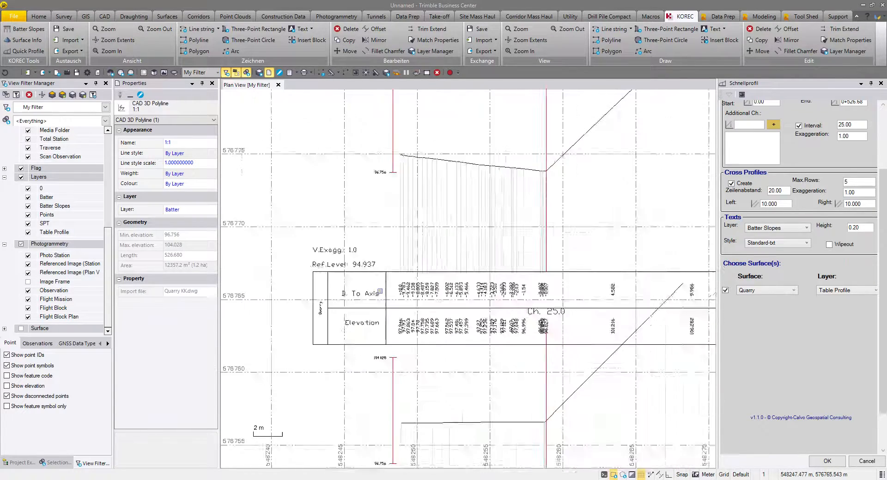
pyautogui.scroll(-3, 381, 291)
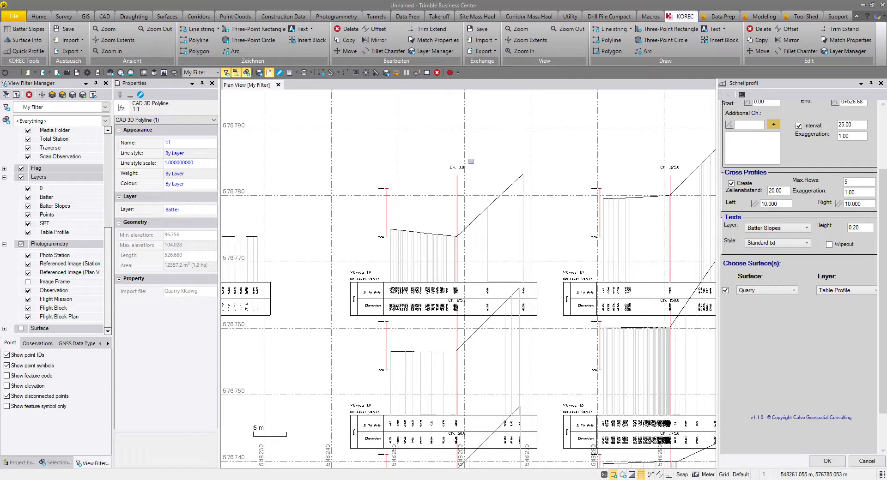
pyautogui.scroll(3, 654, 282)
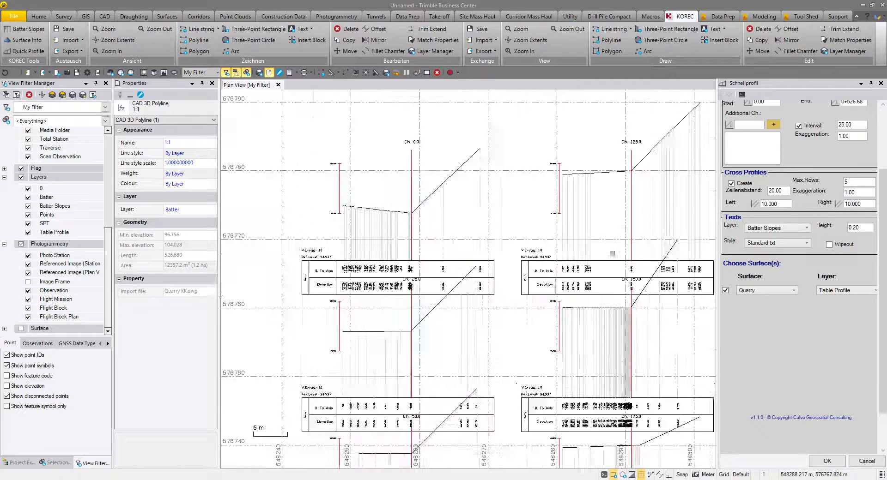
pyautogui.scroll(-12, 618, 275)
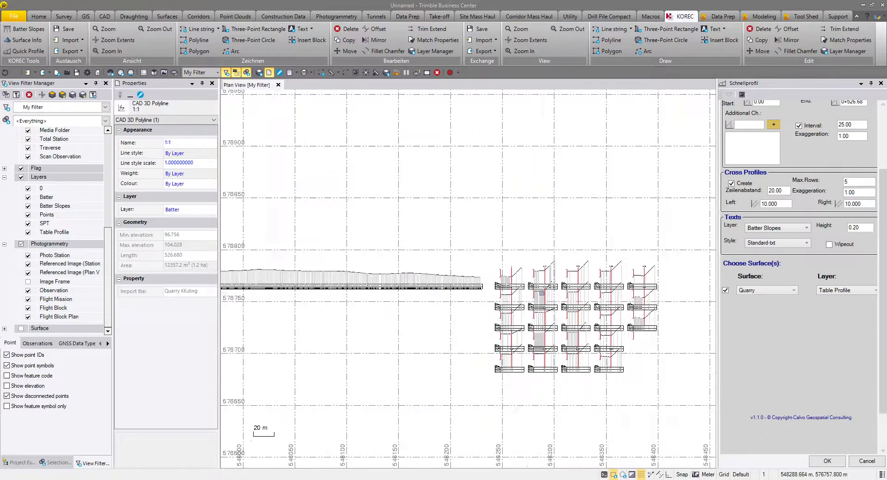
pyautogui.scroll(8, 294, 283)
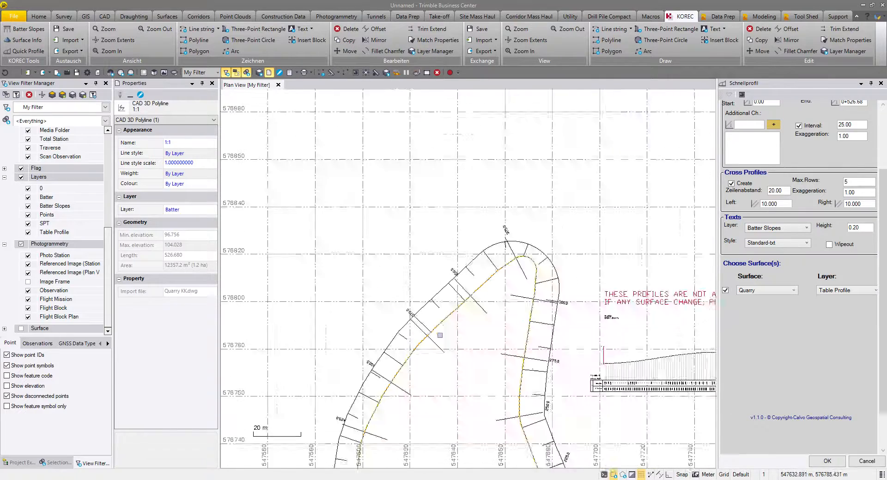
pyautogui.scroll(-4, 425, 288)
pyautogui.moveTo(542, 363); pyautogui.dragTo(365, 281, button='middle')
pyautogui.scroll(-2, 500, 315)
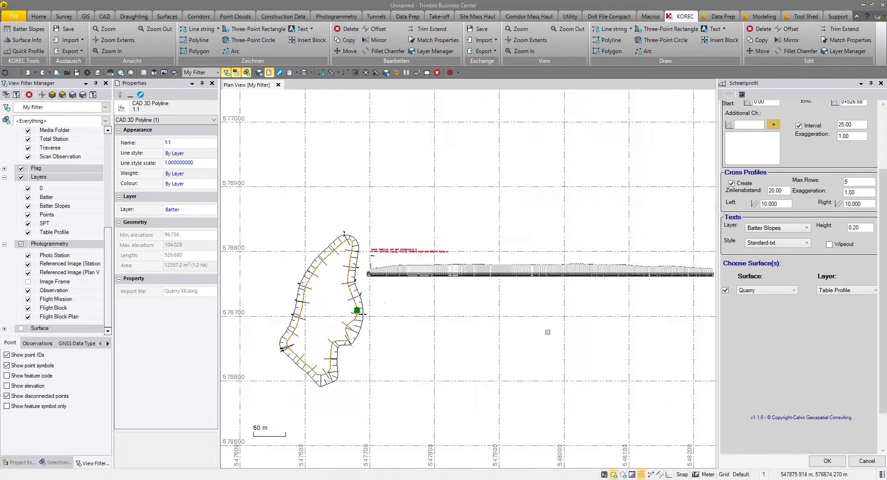
# Close the Quick Profile command and select the quarry linework together with all longitudinal and cross profiles
pyautogui.click(855, 461)
pyautogui.scroll(-1, 621, 316)
pyautogui.scroll(-2, 621, 316)
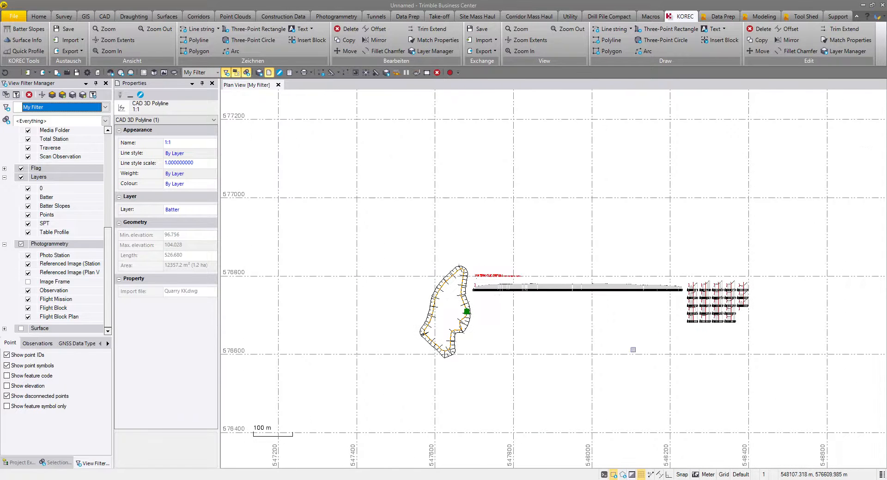
pyautogui.moveTo(325, 182); pyautogui.dragTo(767, 408)
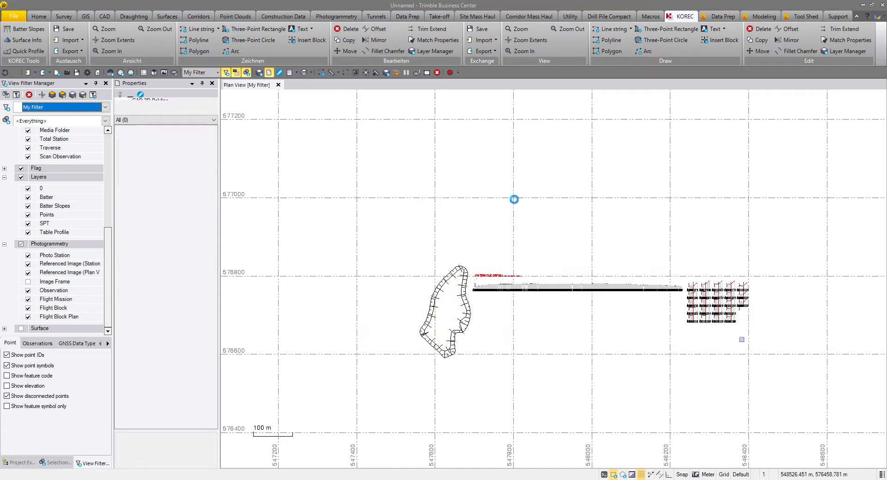
# Export the selected objects with the DWG exporter under the file name Quarry, and clear the selection
pyautogui.click(39, 18)
pyautogui.click(41, 35)
pyautogui.click(802, 137)
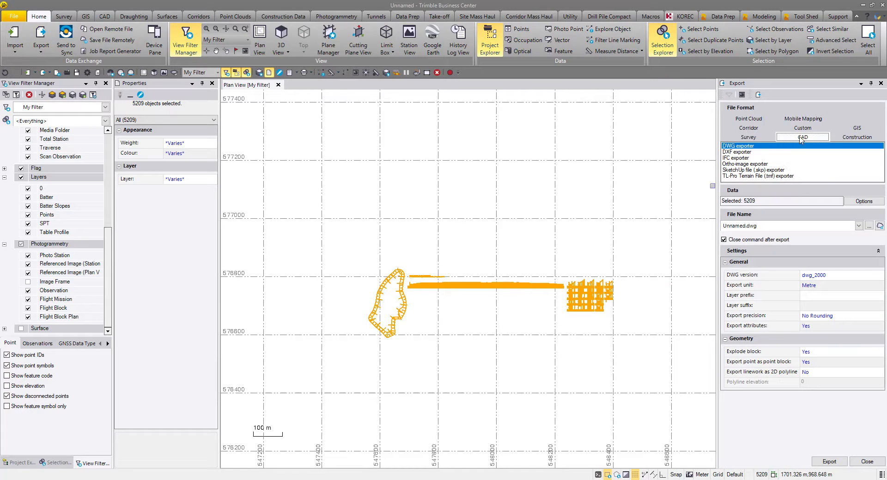
pyautogui.moveTo(764, 224); pyautogui.dragTo(677, 221)
pyautogui.write('Qy')
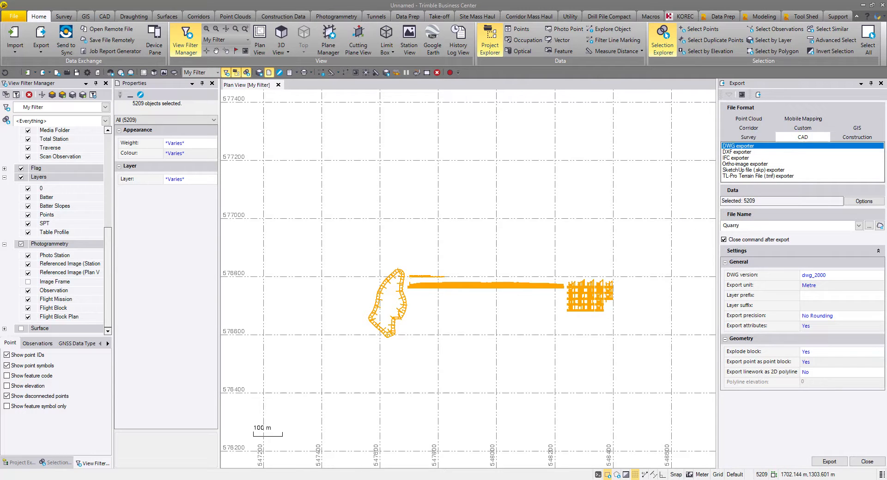
pyautogui.click(829, 461)
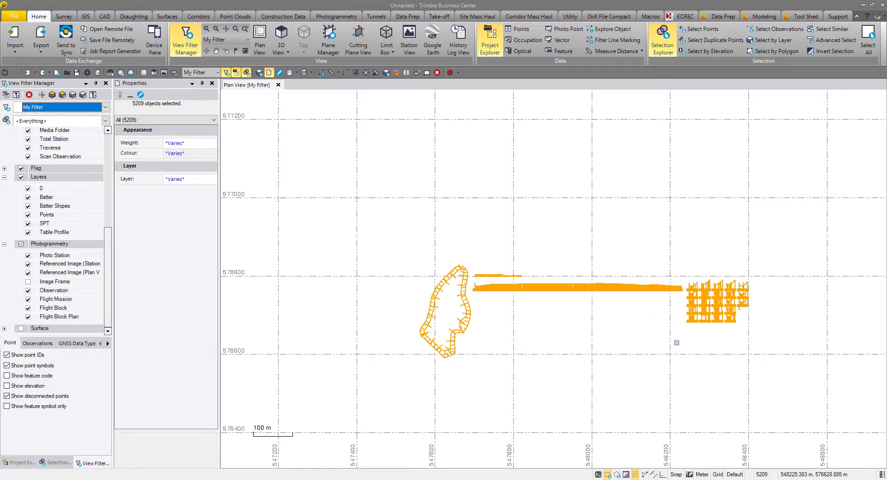
pyautogui.click(663, 347)
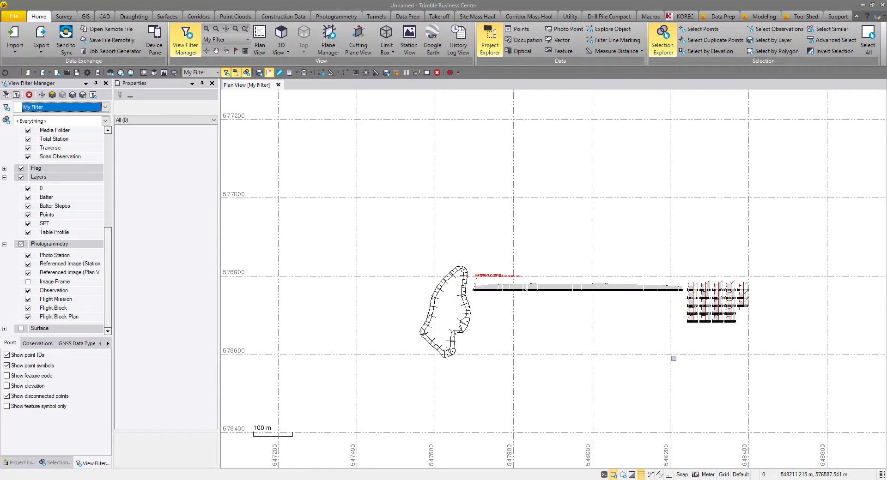